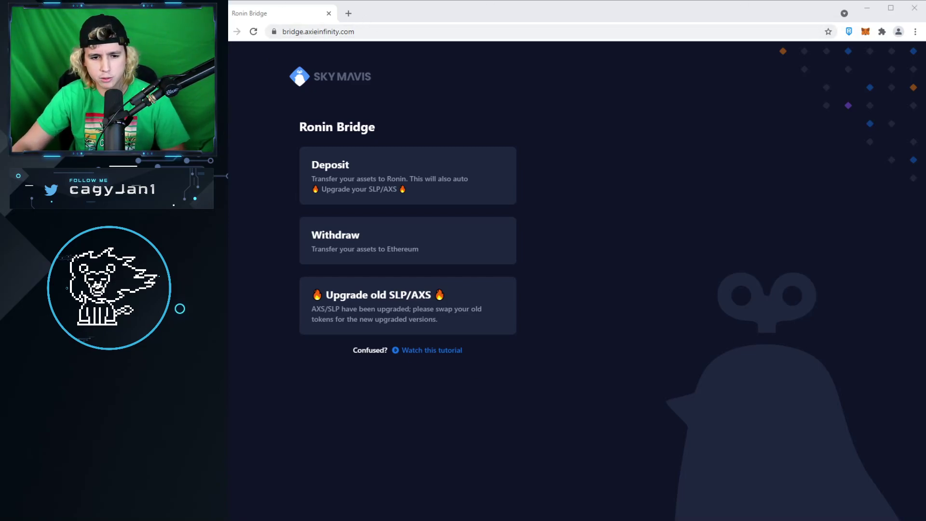
Connect MetaMask Account 1 to Ronin Bridge from Deposit, closing the stray Web Store tab.
click(414, 174)
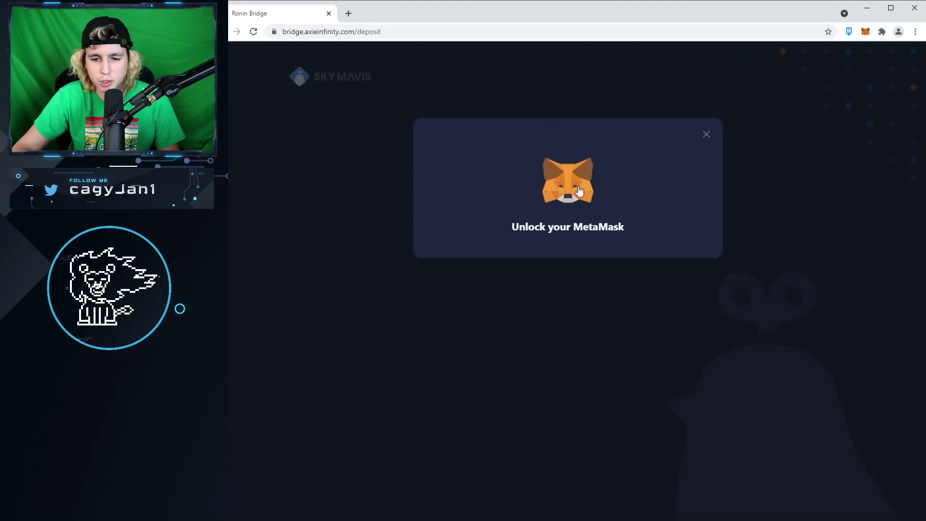
click(585, 189)
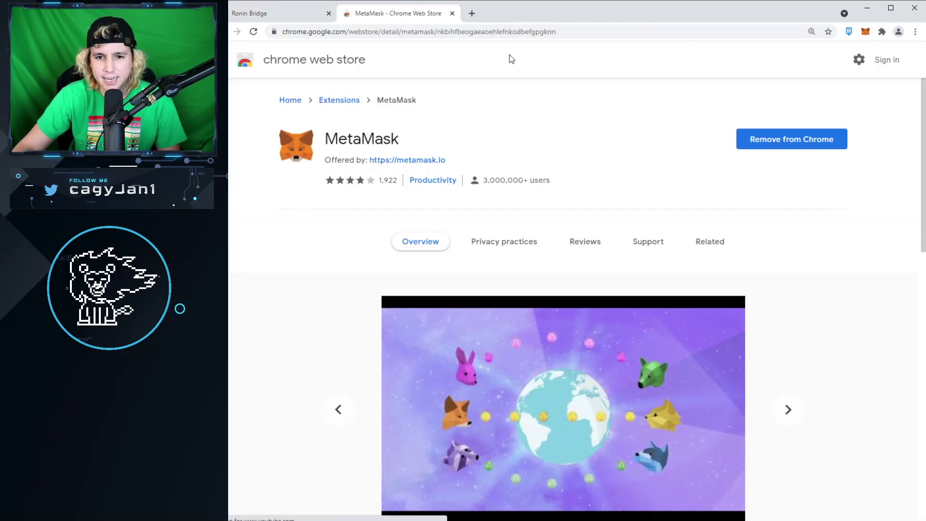
click(452, 13)
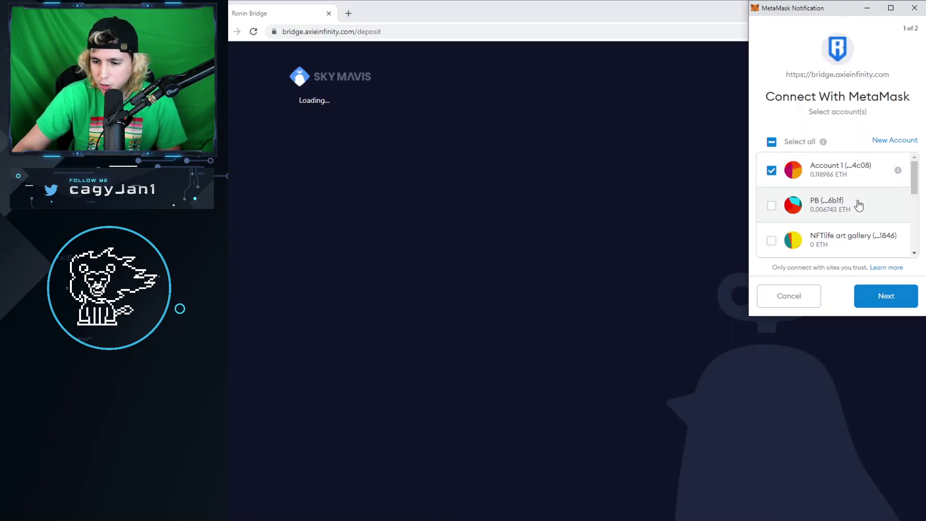
click(885, 300)
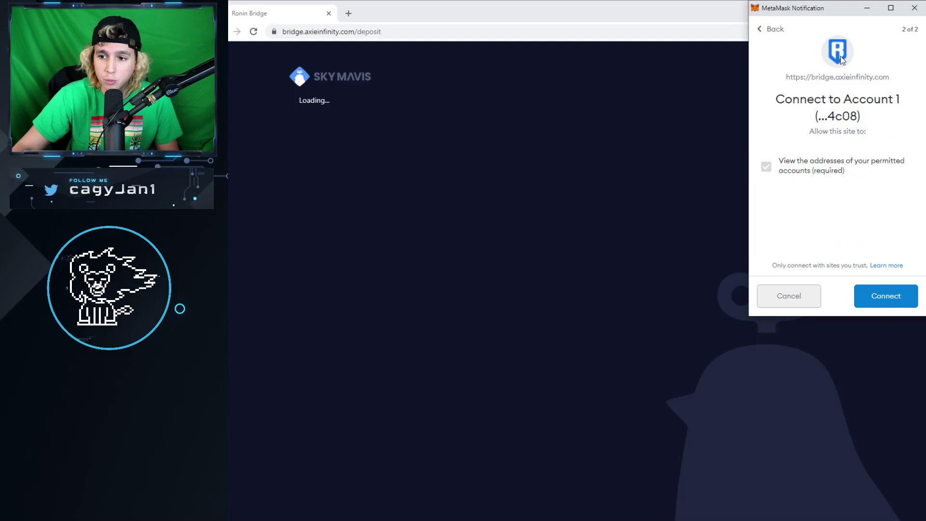
click(873, 298)
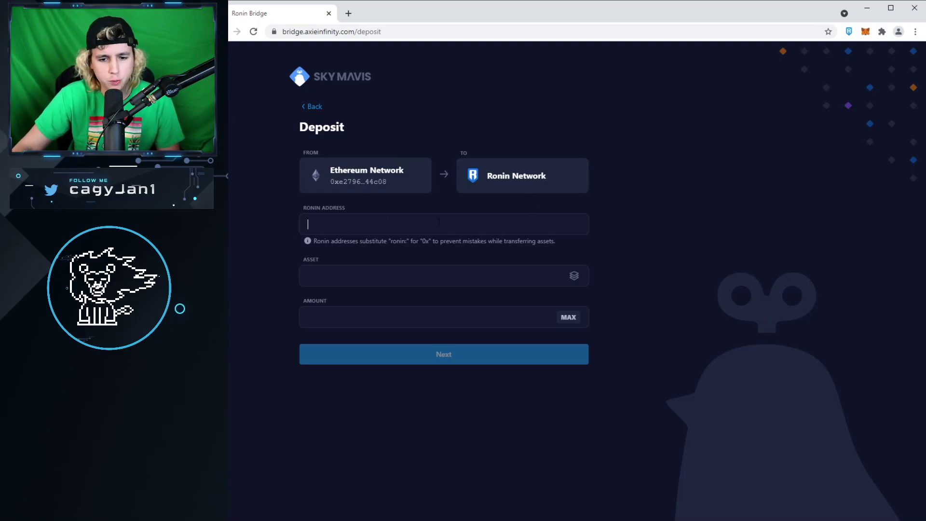
Paste the Ronin wallet's copied address into the Ronin Address field and open the asset list.
click(847, 31)
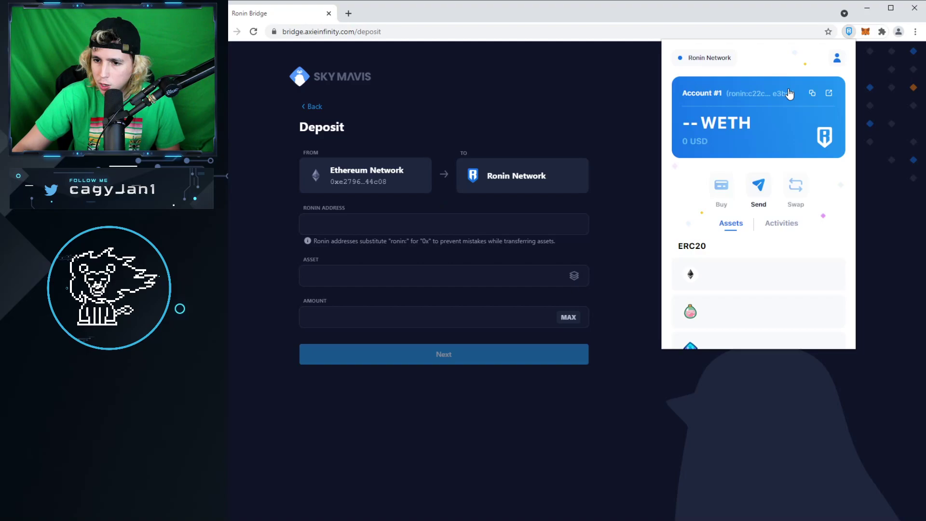
click(813, 94)
click(357, 224)
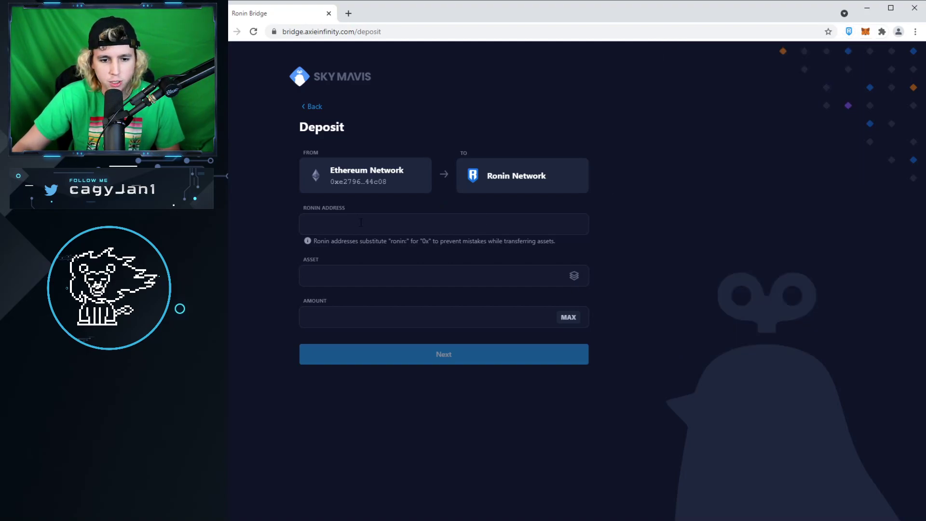
right_click(358, 224)
click(403, 301)
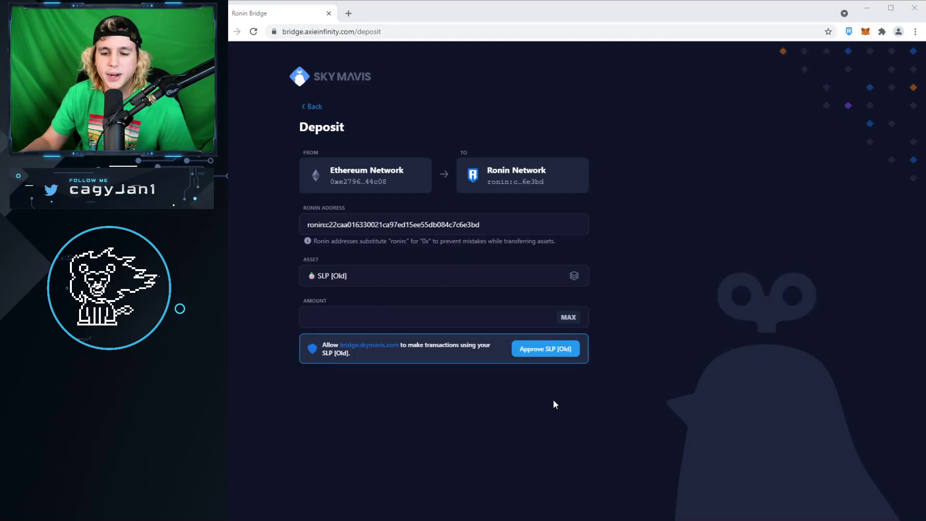
click(397, 279)
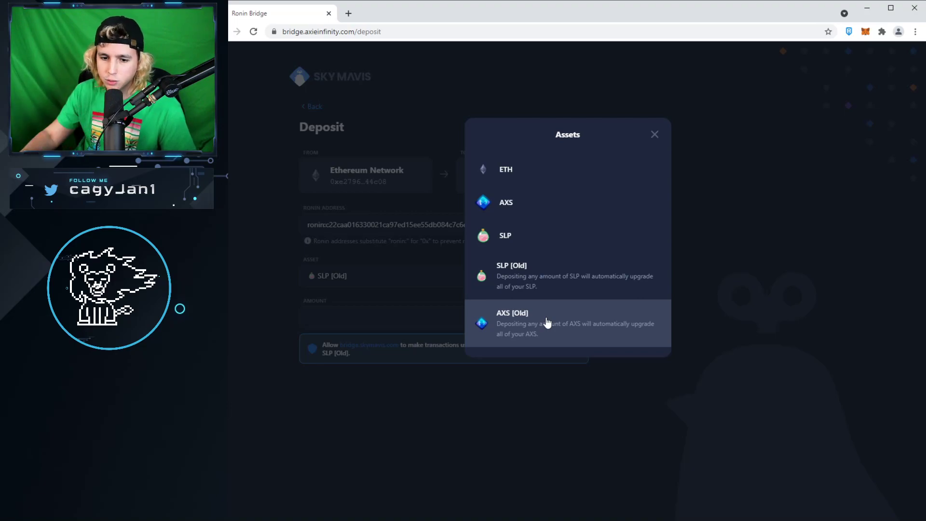
Pick AXS [Old] as the asset, fill the maximum amount, and start retyping it as 15.
click(574, 319)
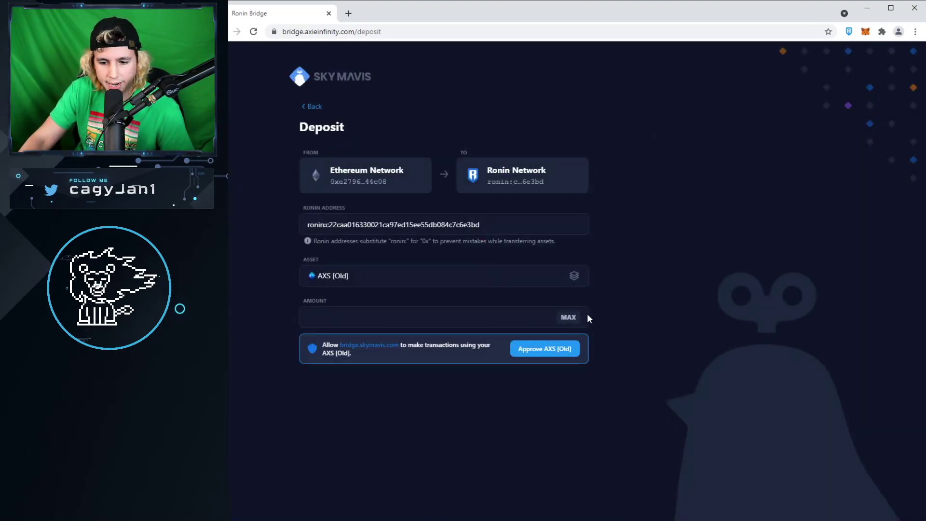
click(571, 318)
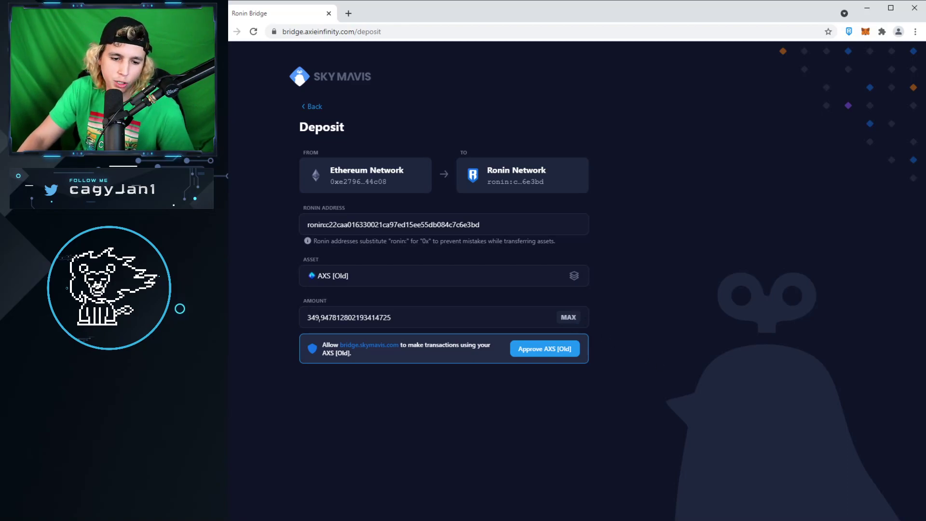
double_click(322, 316)
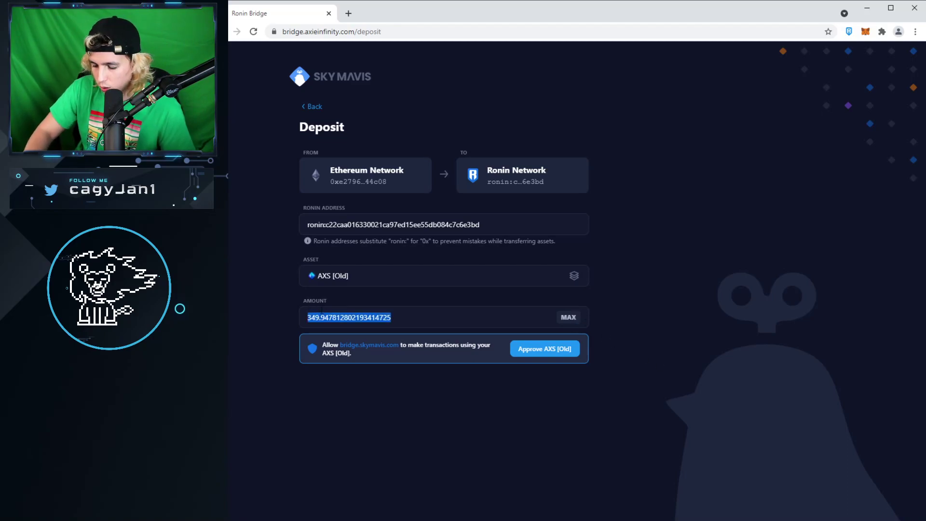
text(150)
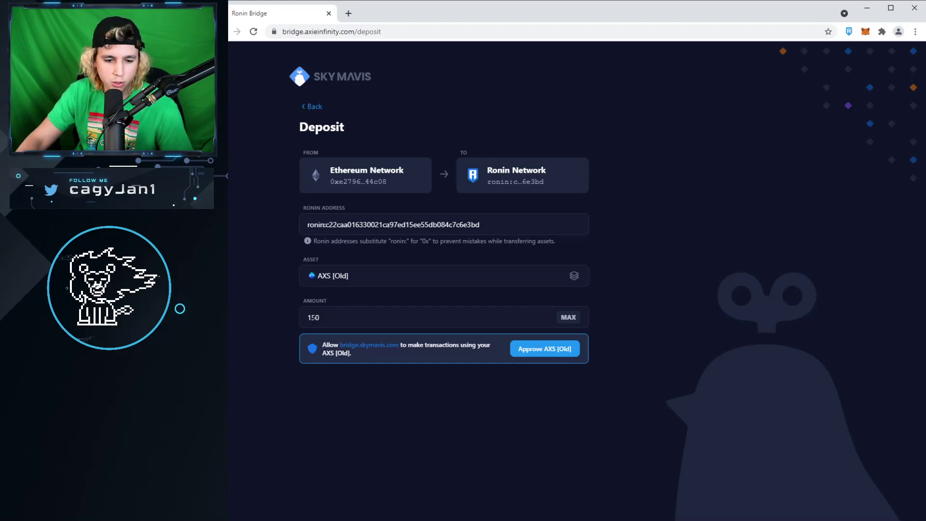
Switch the asset to new AXS and back to AXS [Old], then refill and select the maximum.
click(552, 285)
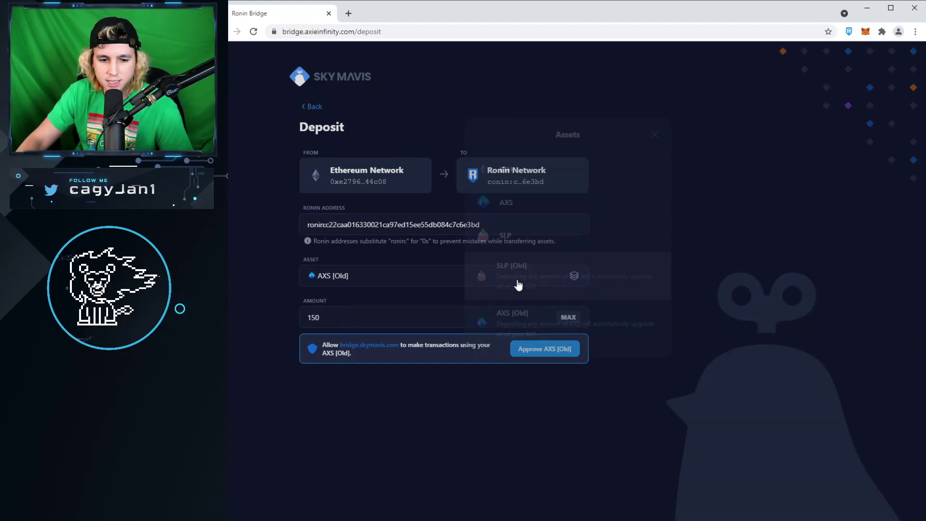
click(498, 208)
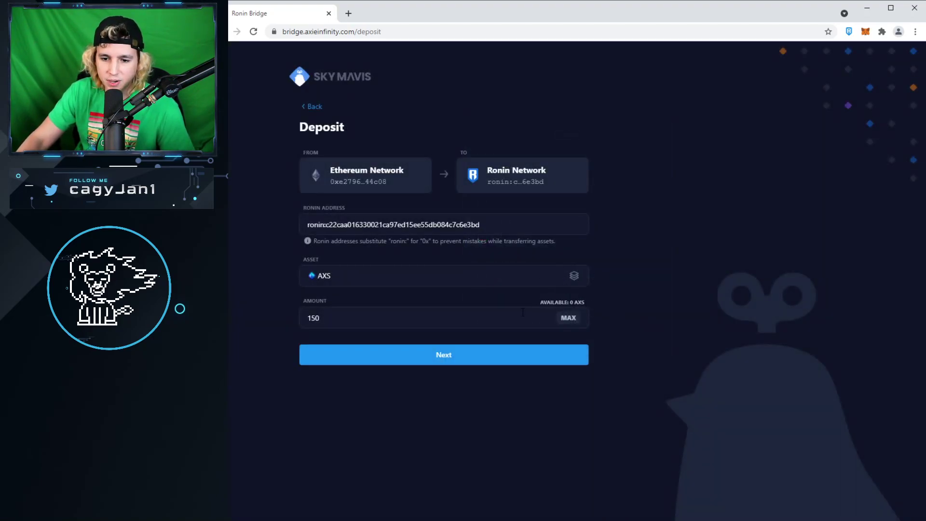
click(575, 277)
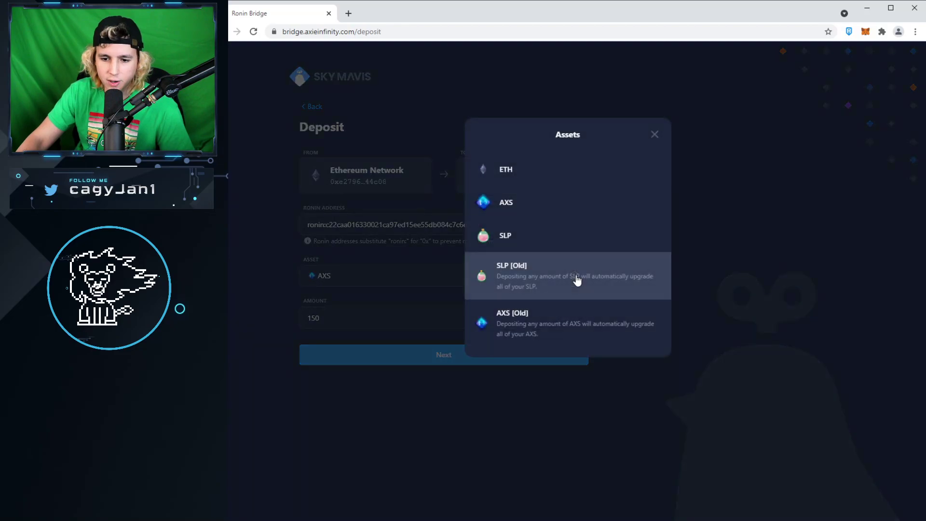
click(556, 321)
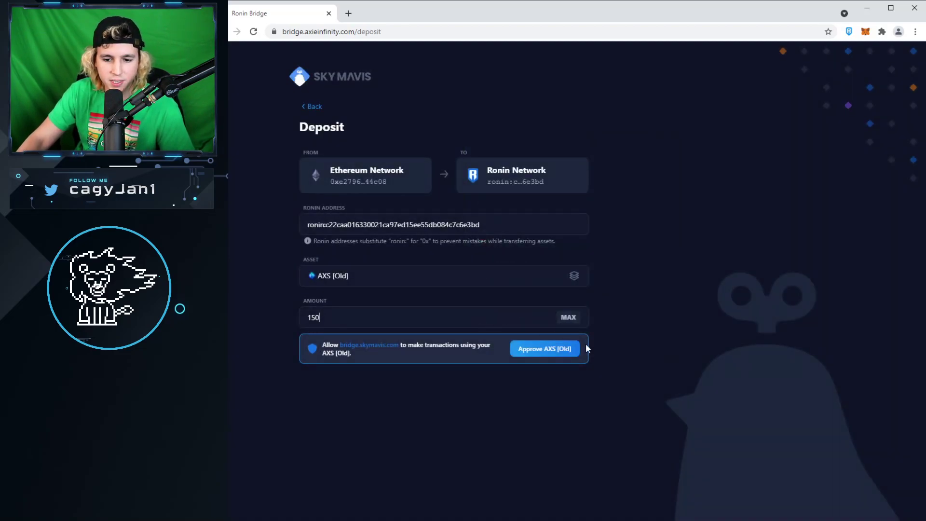
click(566, 317)
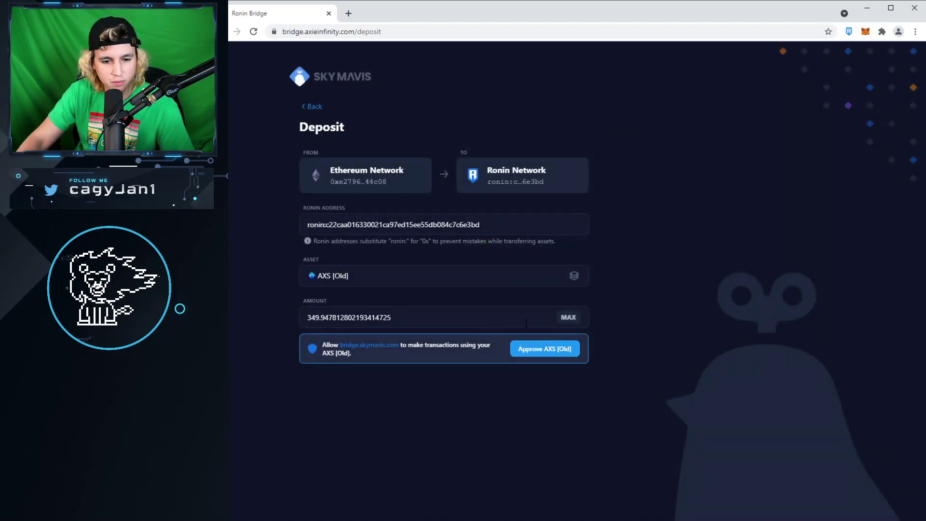
double_click(500, 322)
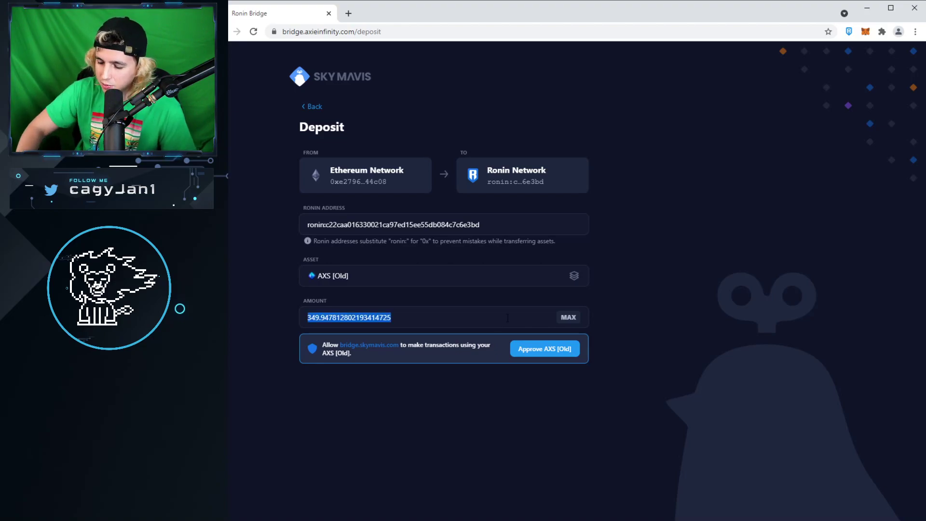
Enter an amount of 150 and approve the bridge spending AXS [Old] in MetaMask.
text(150)
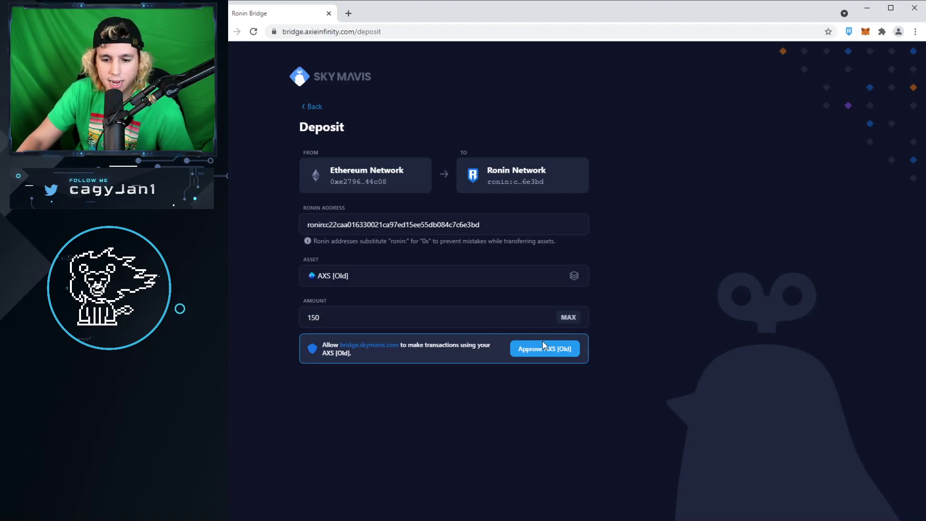
click(545, 348)
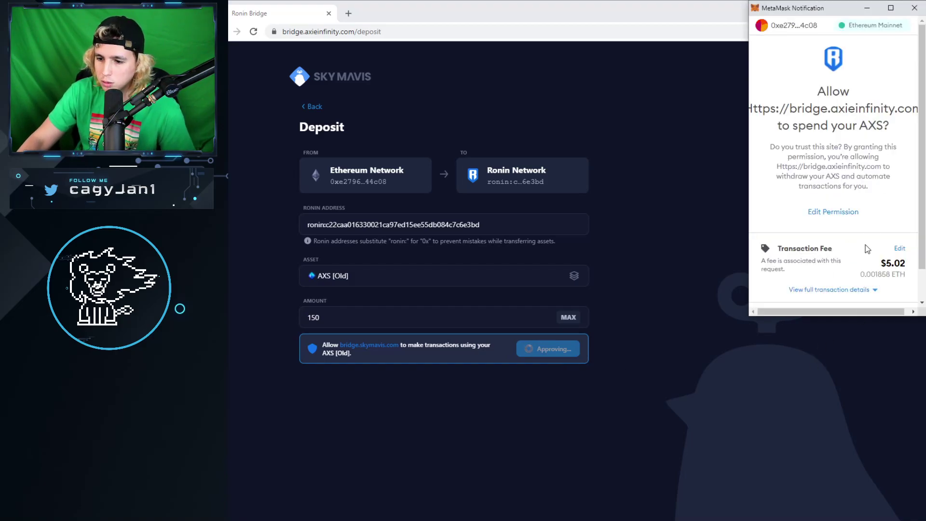
scroll(866, 246, down, 2)
click(874, 290)
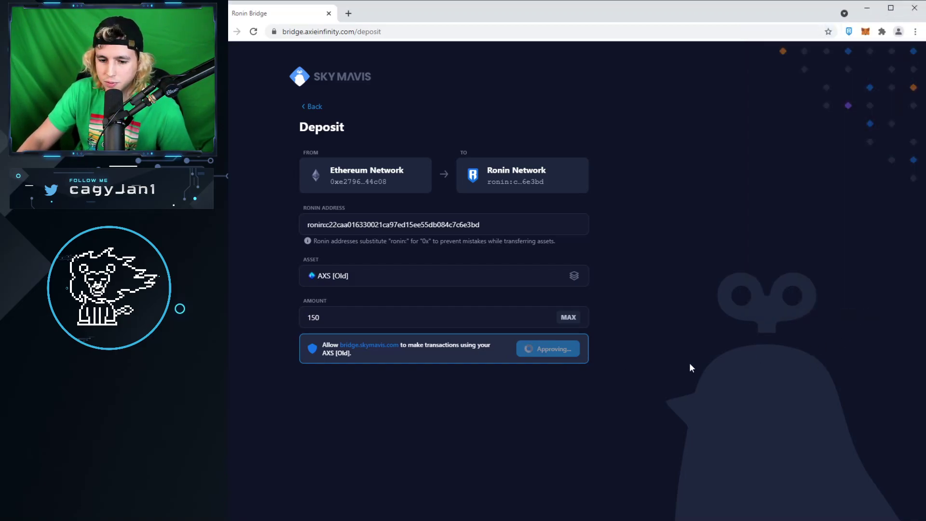
Confirm the 150 AXS [Old] deposit, sign it in MetaMask, and dismiss Deposit Complete.
click(444, 355)
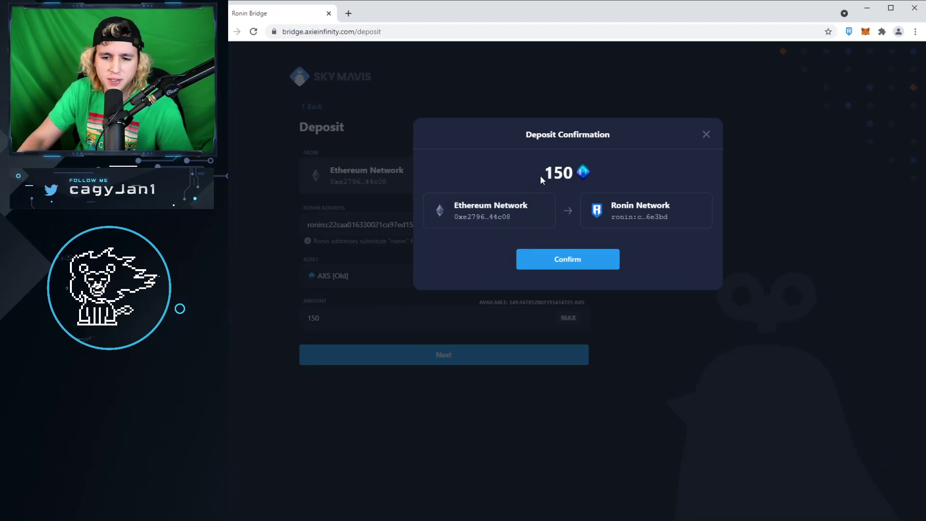
click(566, 262)
scroll(842, 289, down, 1)
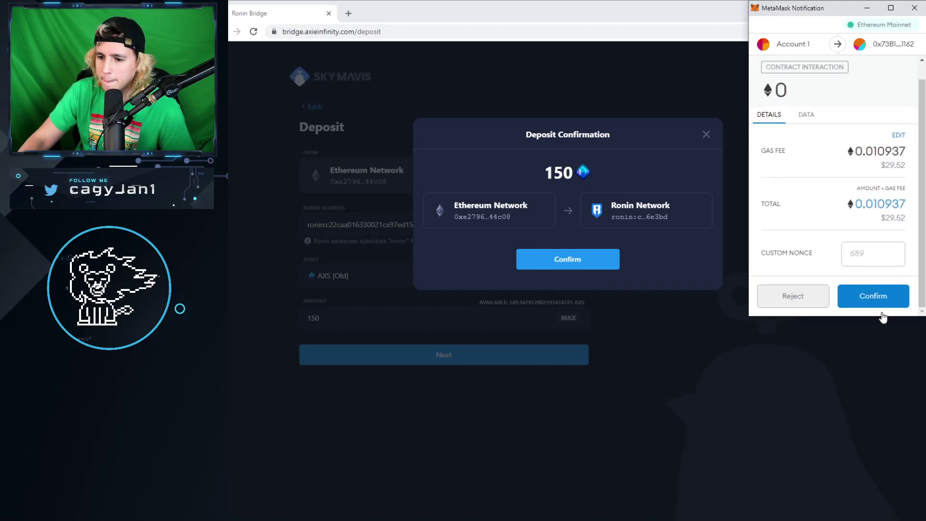
click(881, 301)
click(602, 312)
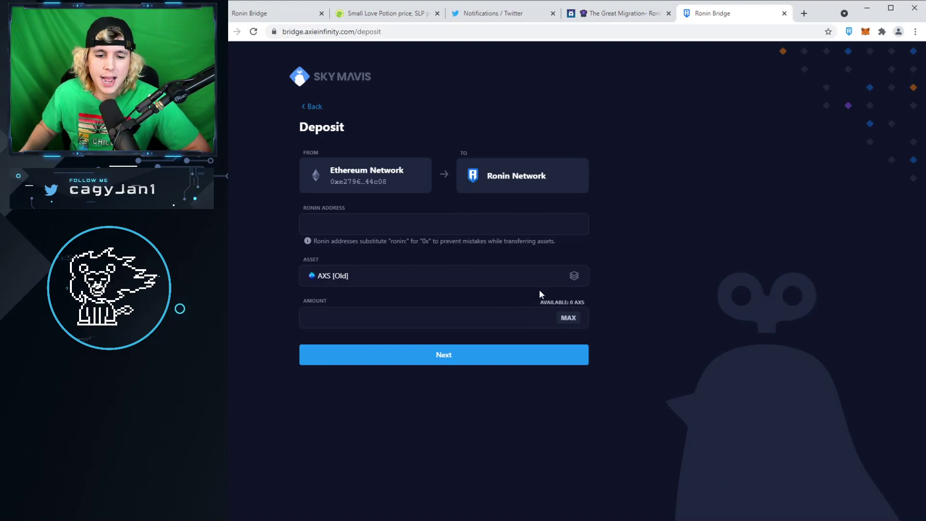
Check the new AXS token's available balance, then return to the Ronin Bridge home page.
click(573, 283)
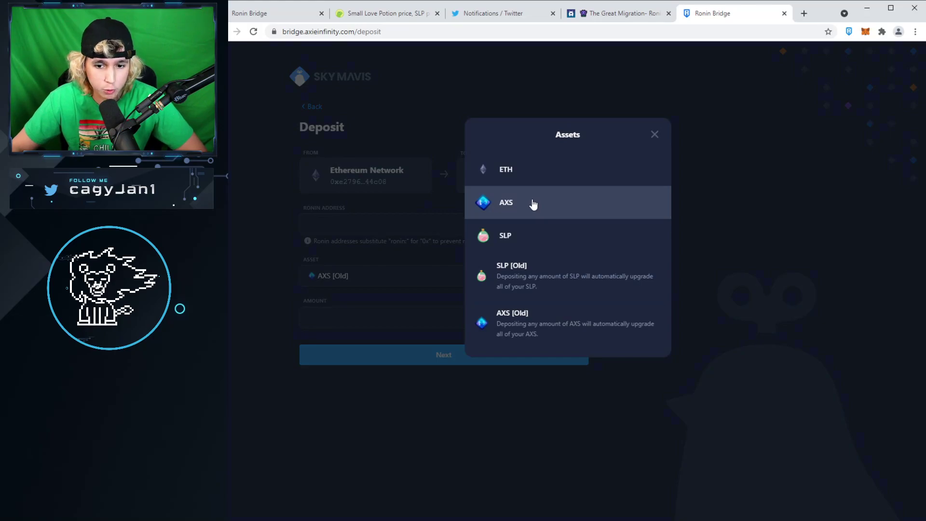
click(534, 205)
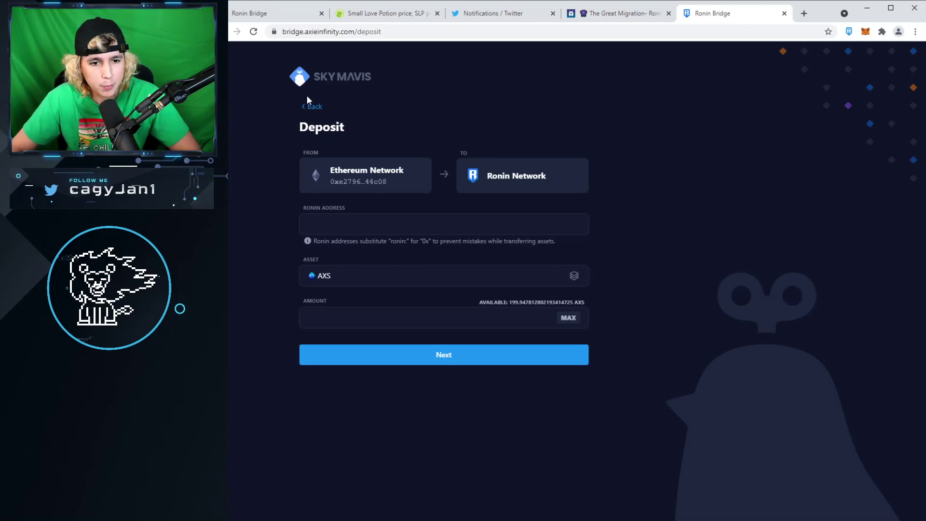
click(318, 108)
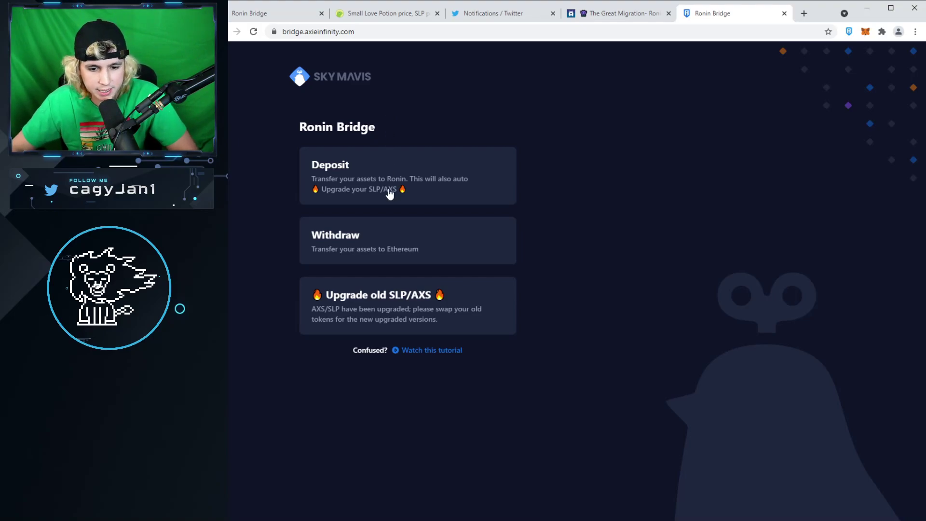
Open the old SLP upgrade showing 1422 SLP, request approval, then cancel it in MetaMask.
click(476, 303)
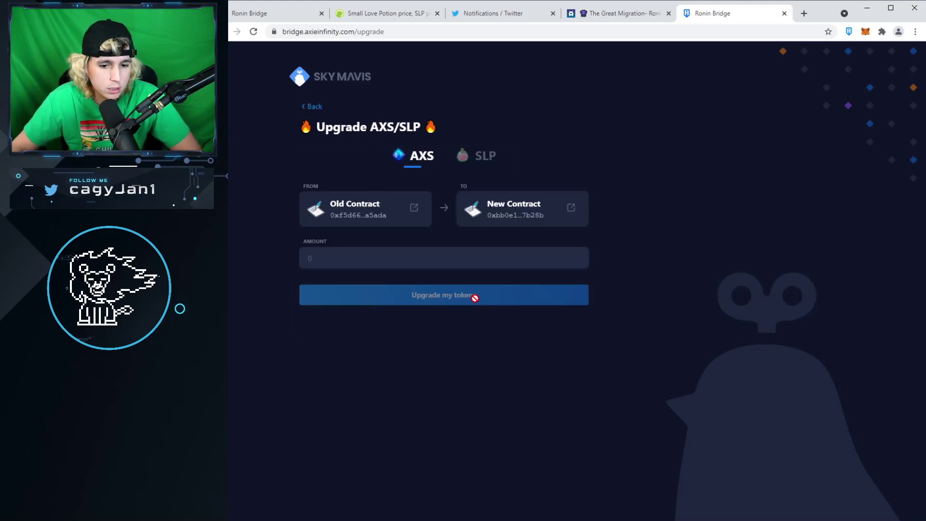
click(490, 158)
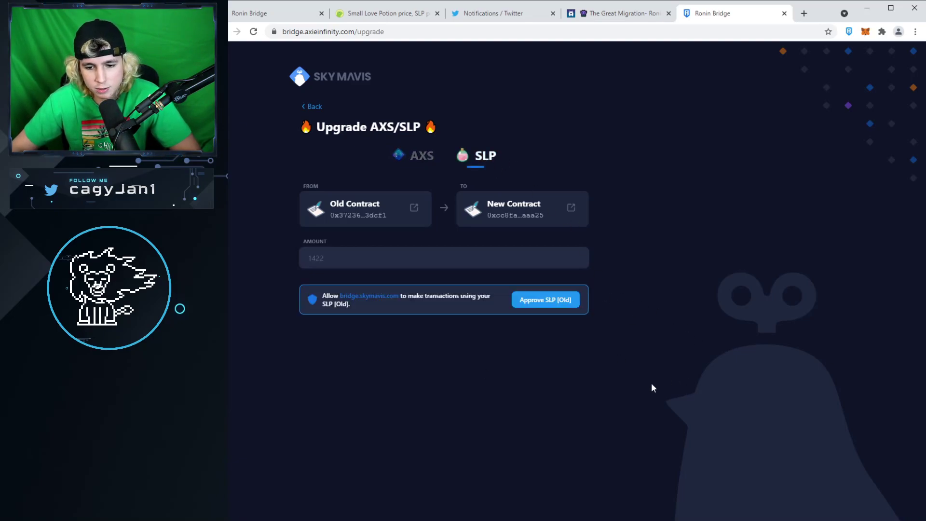
click(570, 306)
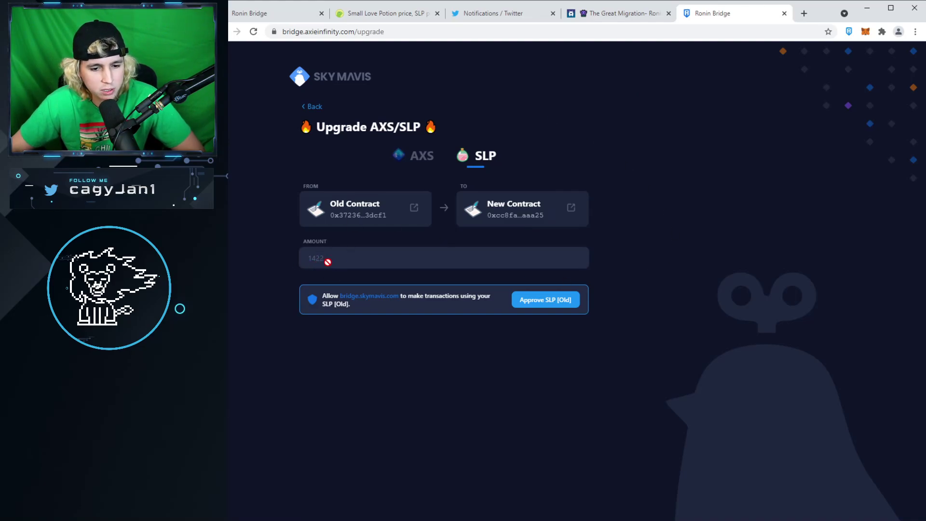
click(554, 301)
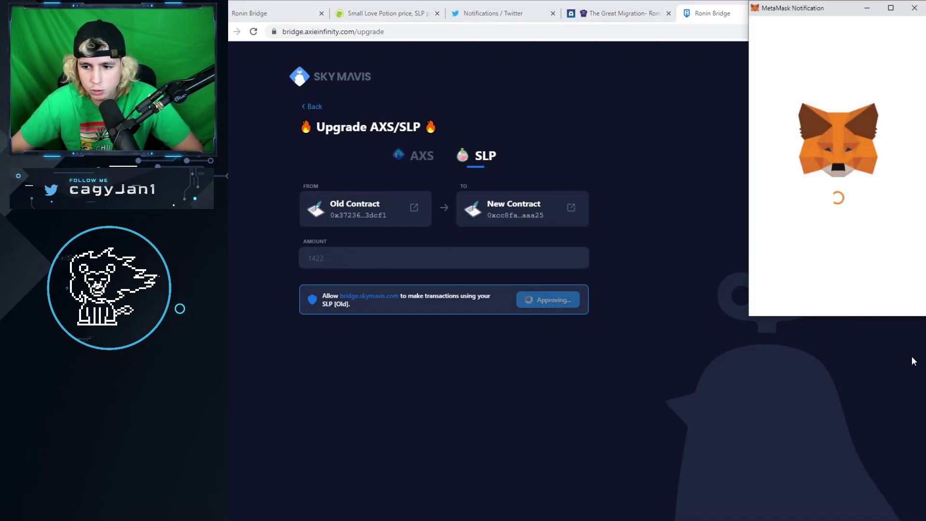
click(915, 8)
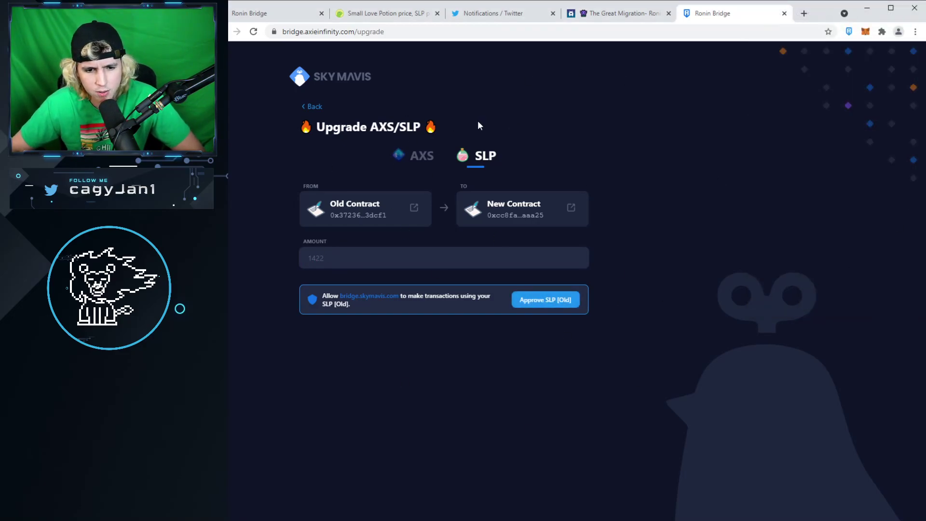
click(849, 32)
click(449, 104)
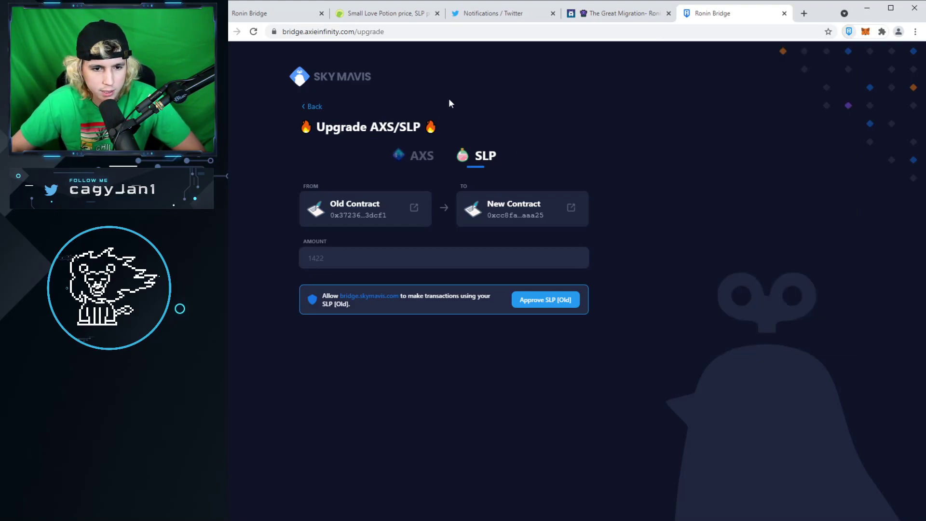
Return to the deposit form and paste the copied Ronin wallet address into Ronin Address.
click(314, 106)
click(393, 181)
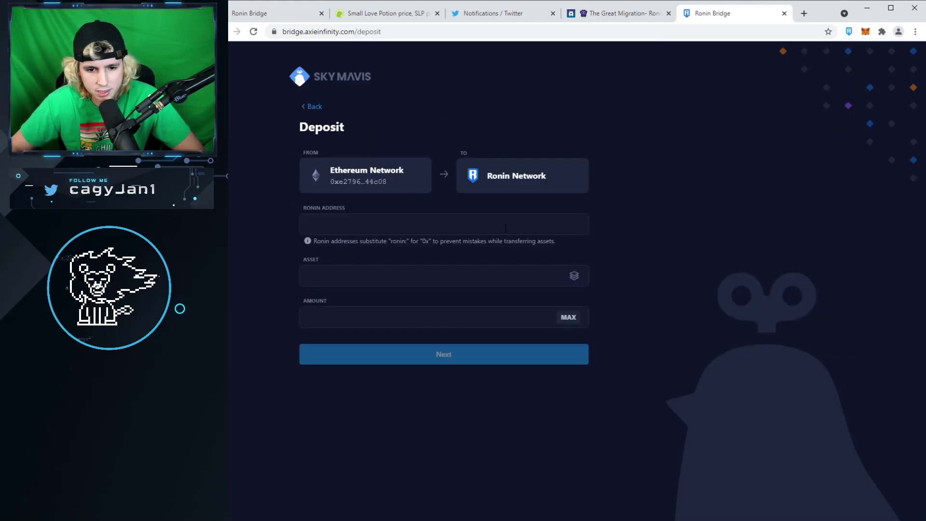
click(850, 33)
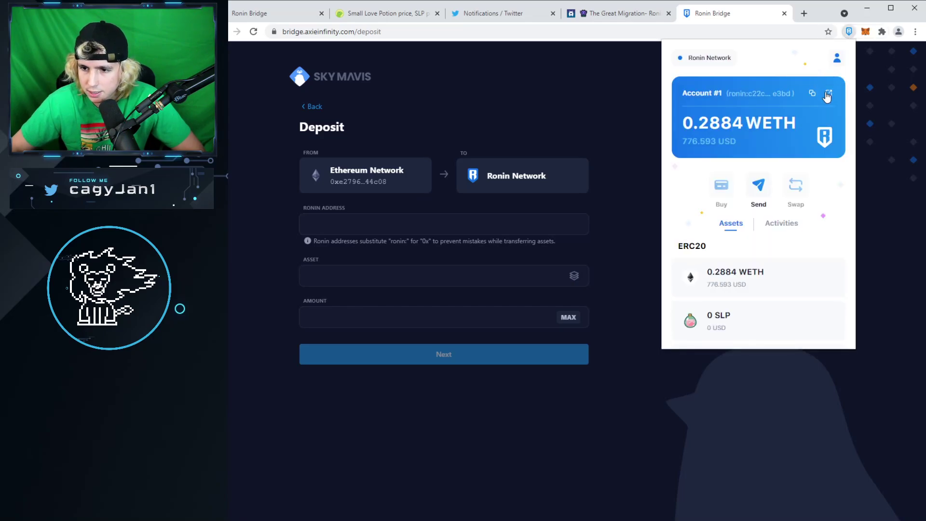
click(813, 95)
click(400, 224)
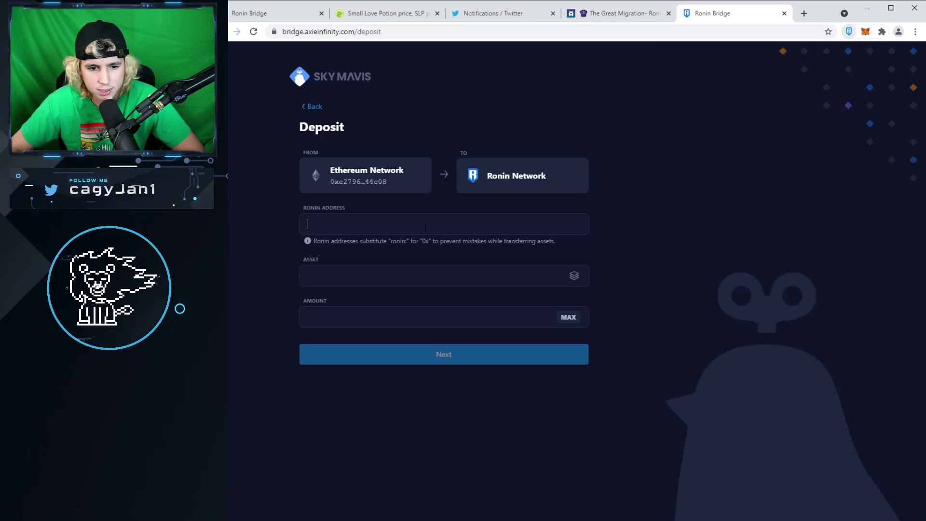
right_click(400, 225)
click(471, 307)
Select SLP [Old], fill the full 1422 balance, and confirm its spending approval in MetaMask.
click(345, 275)
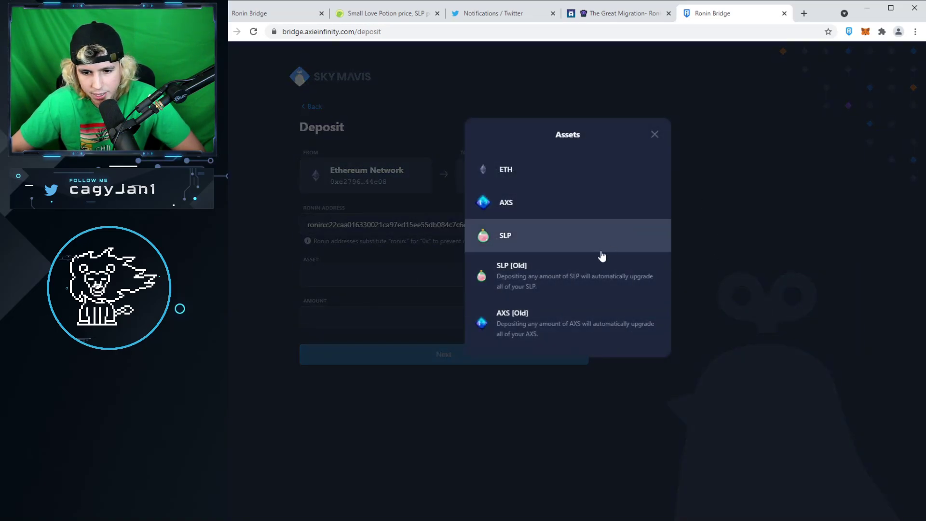
click(579, 271)
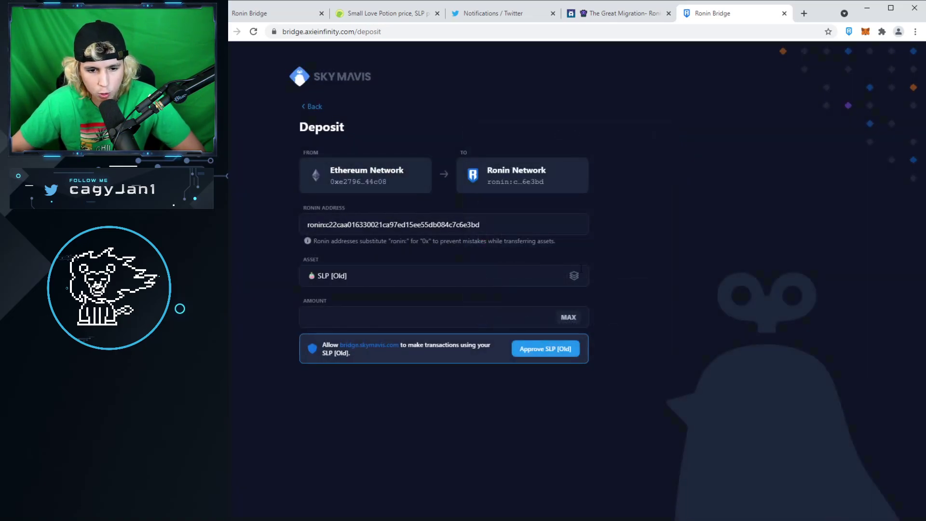
click(569, 319)
click(562, 355)
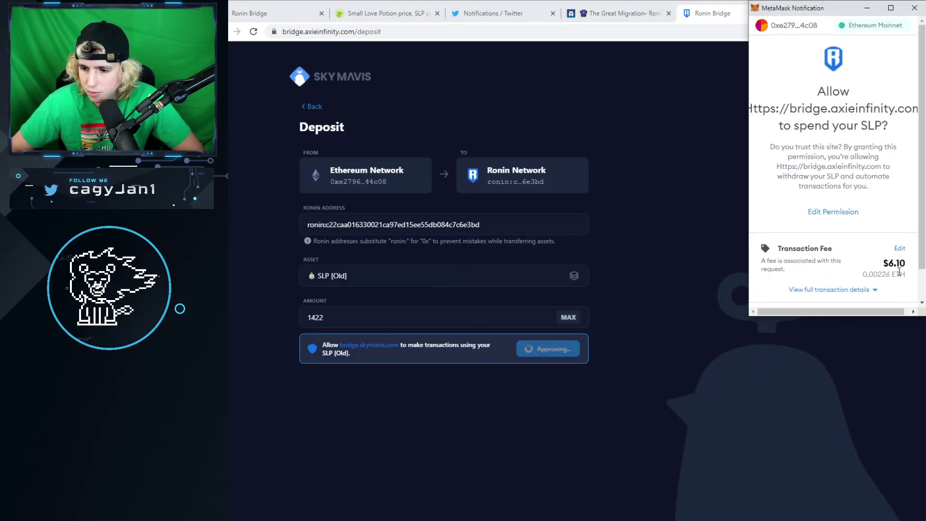
scroll(864, 280, down, 2)
click(878, 288)
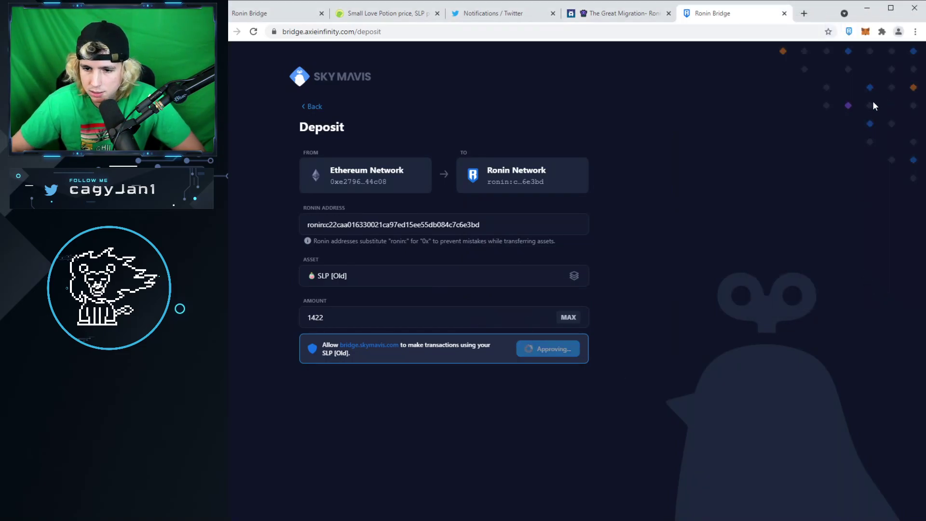
Open MetaMask to view the pending SLP spending approval in its Activity queue.
click(866, 31)
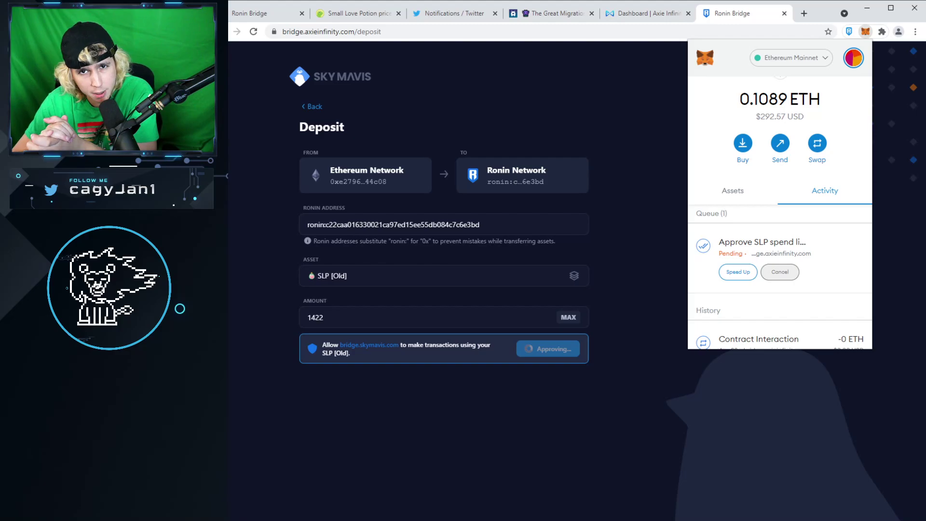